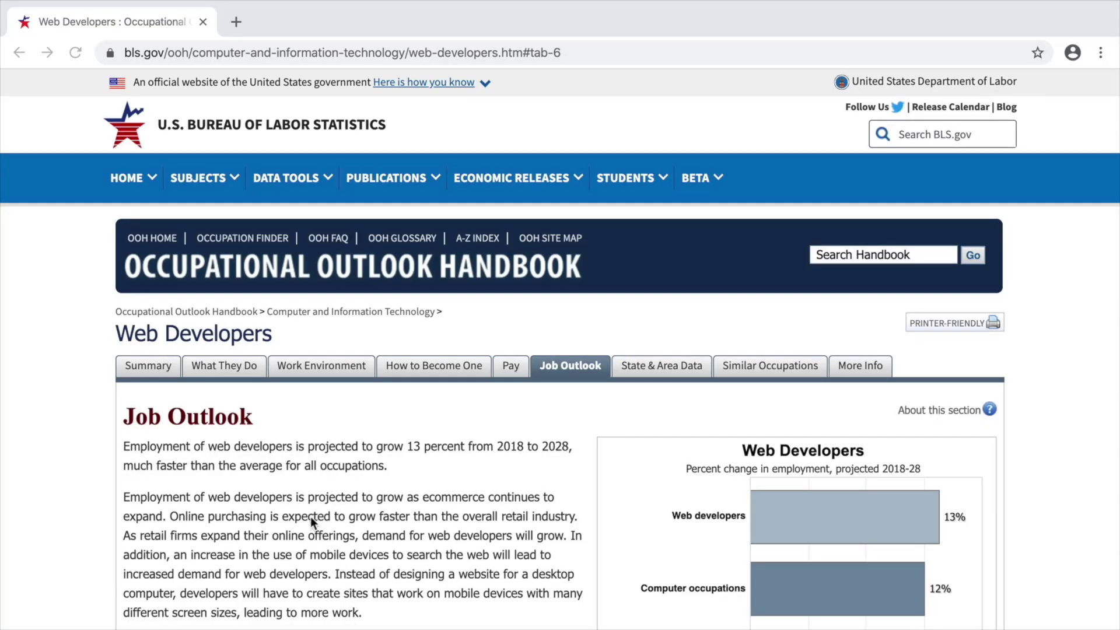
Step: Search 'occupational outlook handbook' in a new Chrome tab to reach the BLS handbook home page
scroll(310, 516, "down", 3)
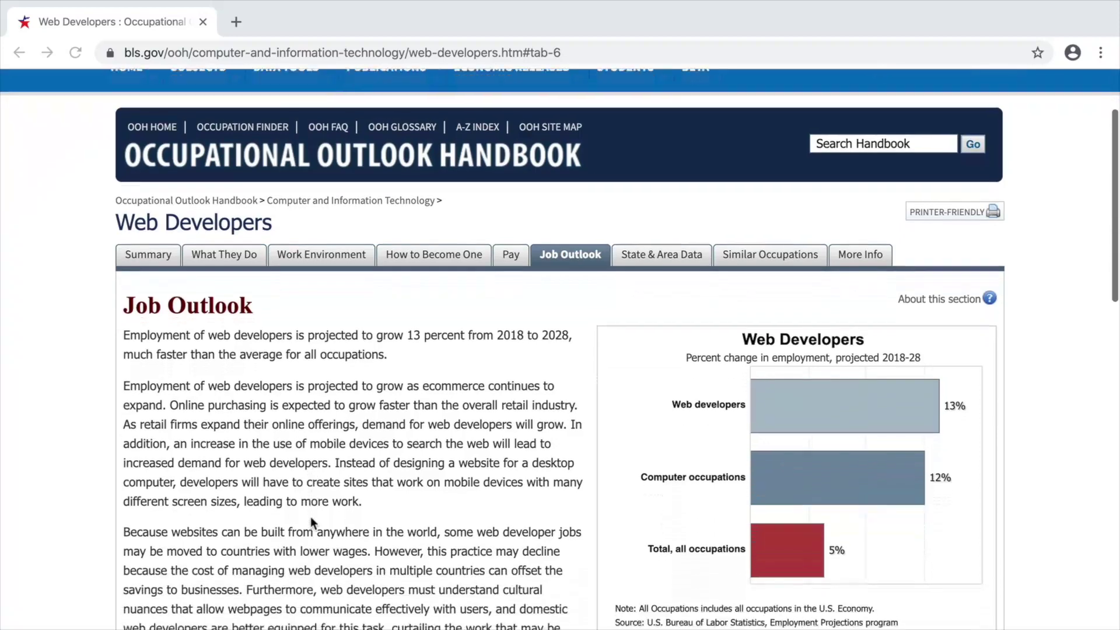
scroll(310, 516, "down", 1)
scroll(310, 521, "down", 1)
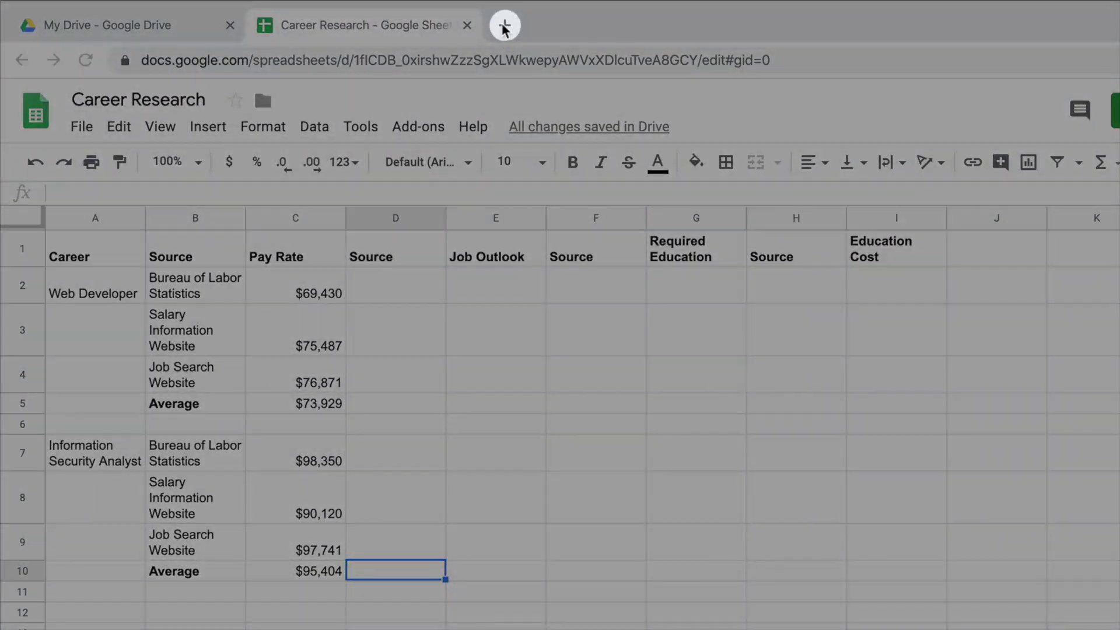
left_click(504, 26)
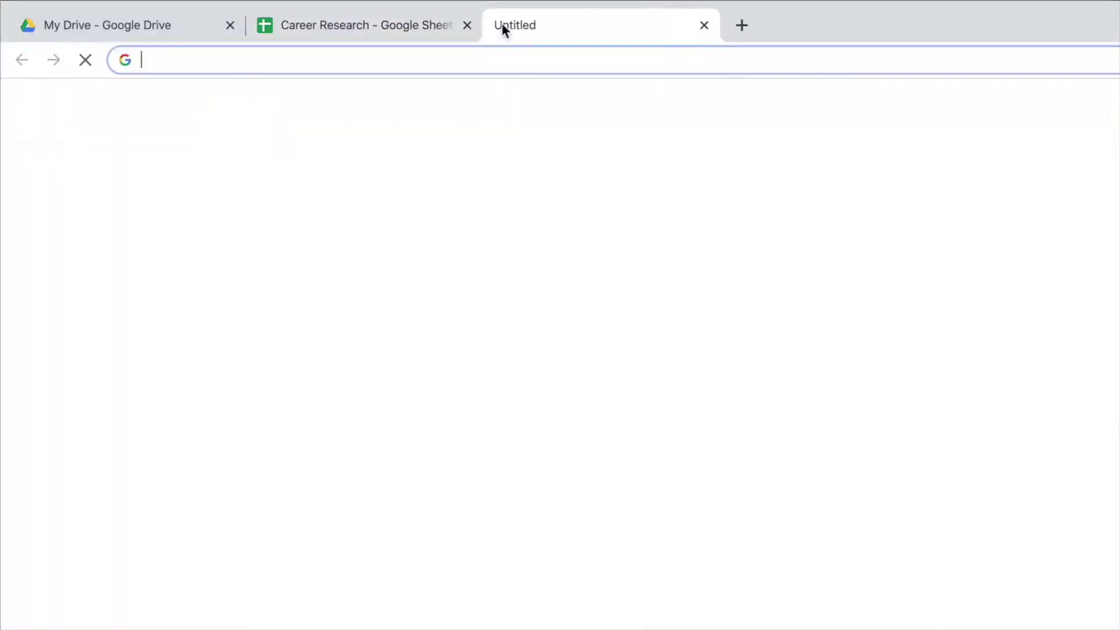
type("occ")
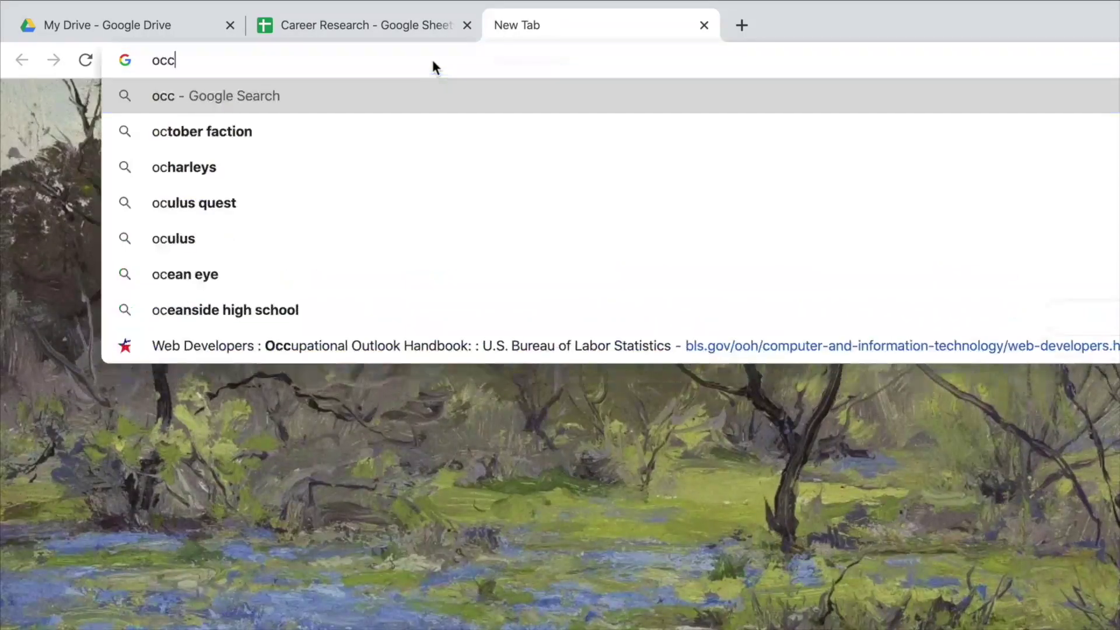
type("upational outlook handbook")
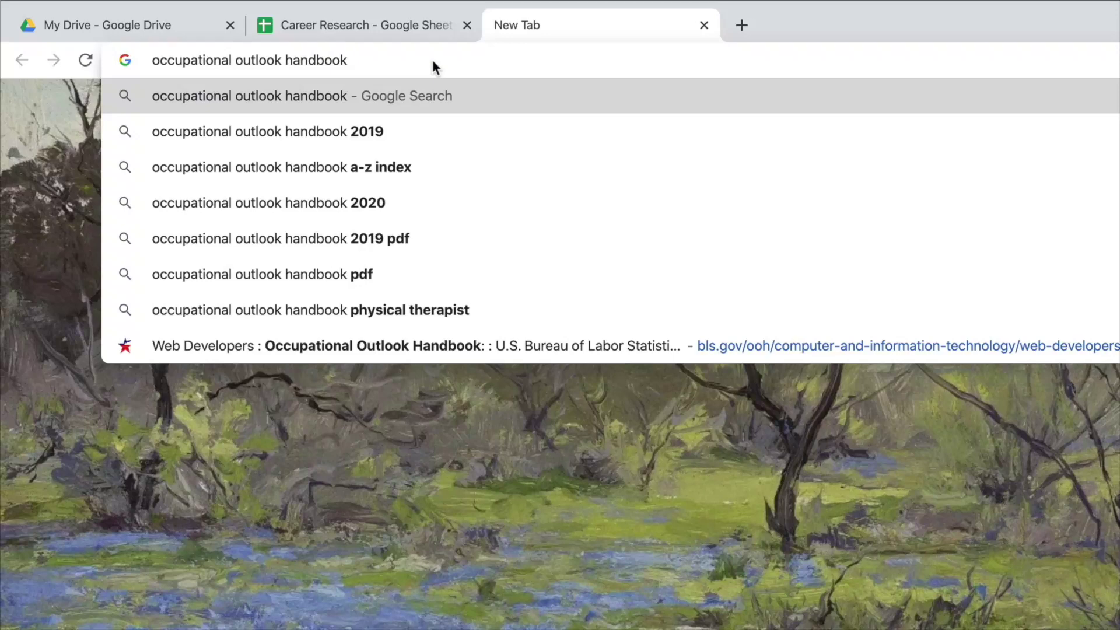
key("Return")
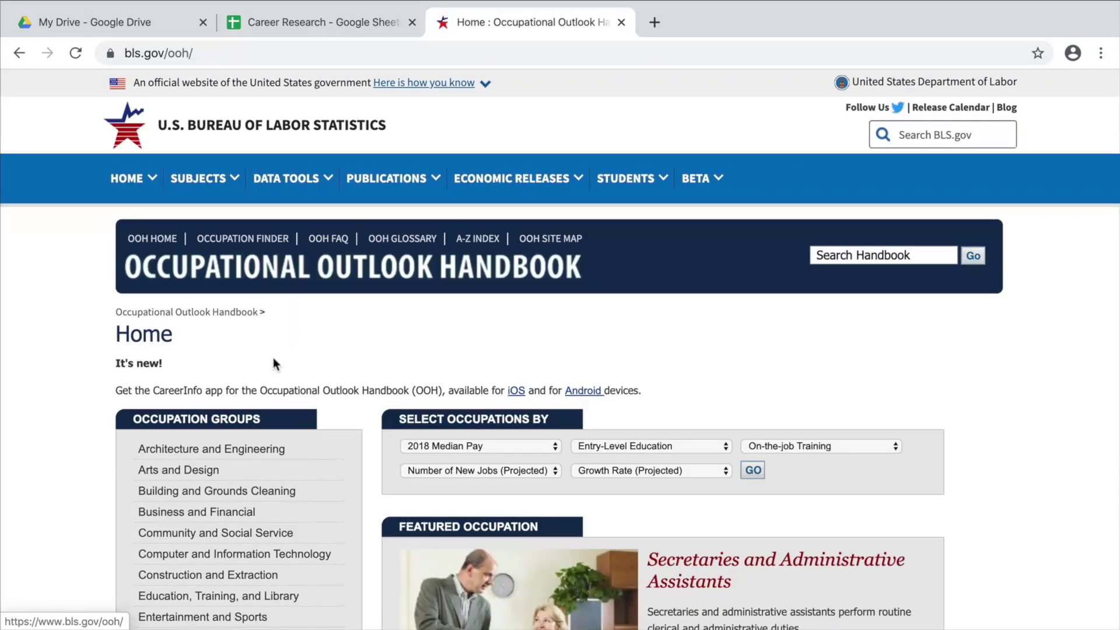
Step: Open Most New Jobs and scroll its 20 occupations with 2018–28 new jobs and median pay
scroll(232, 397, "down", 2)
scroll(232, 398, "down", 5)
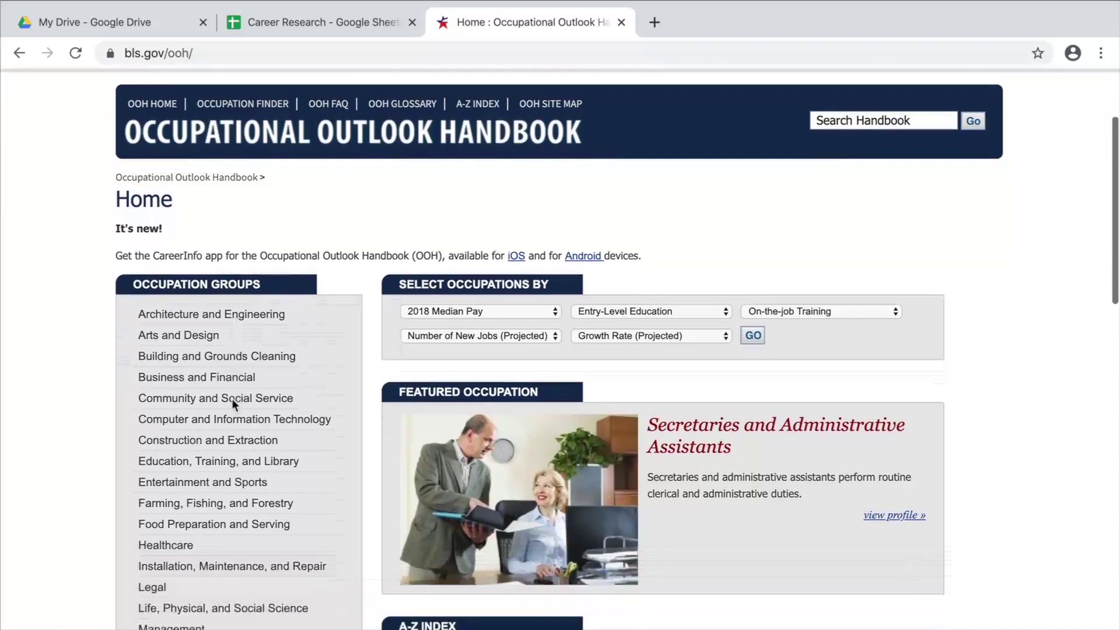
scroll(233, 405, "down", 5)
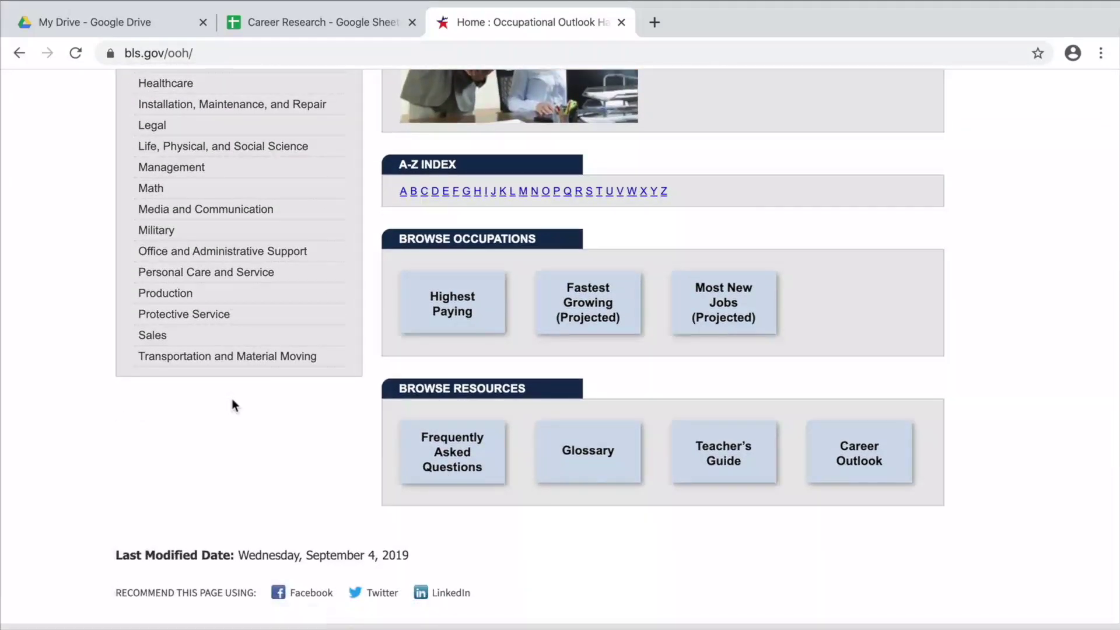
left_click(693, 293)
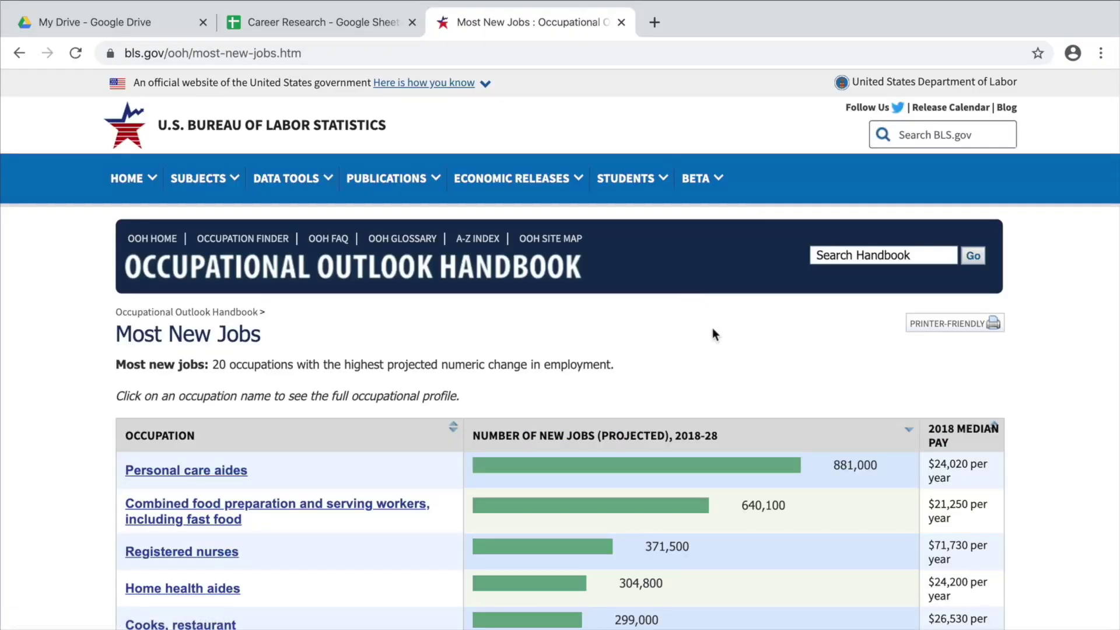
scroll(712, 330, "down", 5)
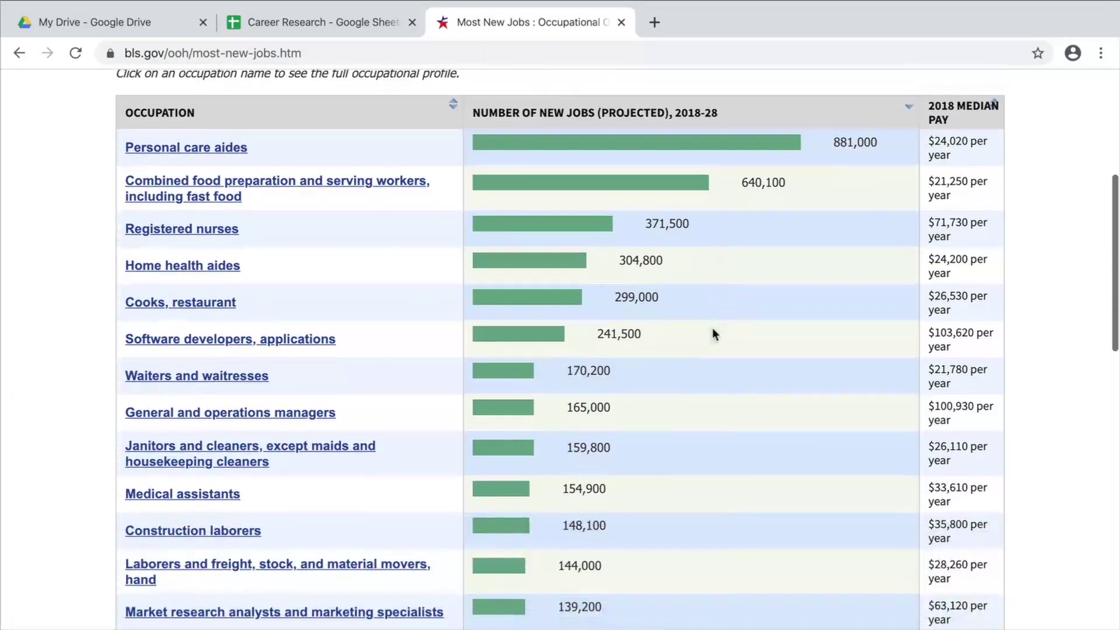
scroll(713, 333, "down", 1)
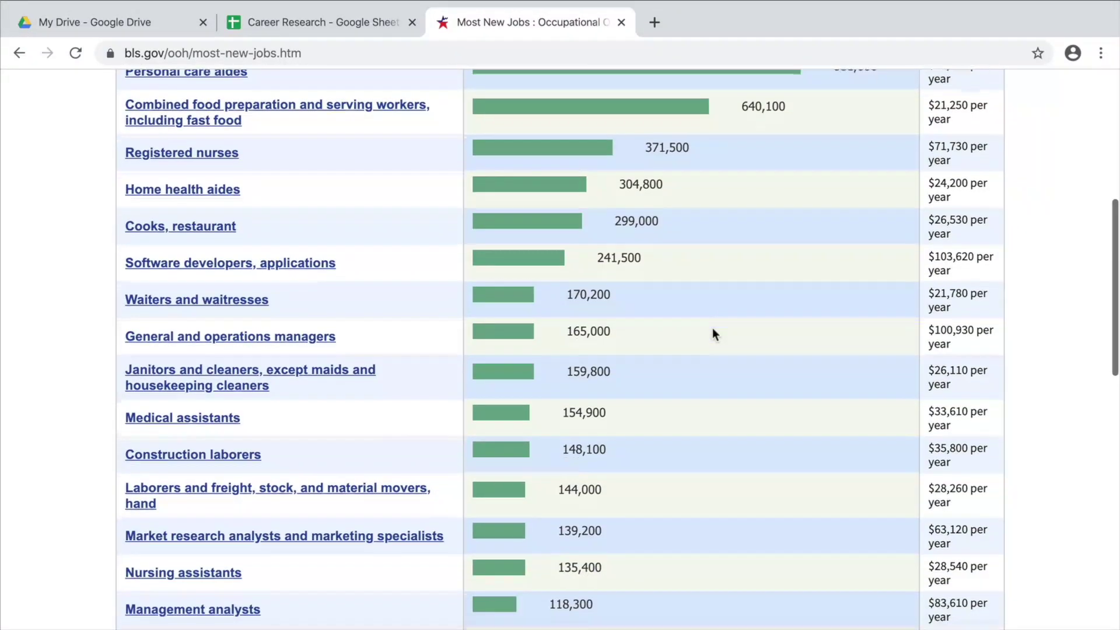
scroll(713, 334, "down", 4)
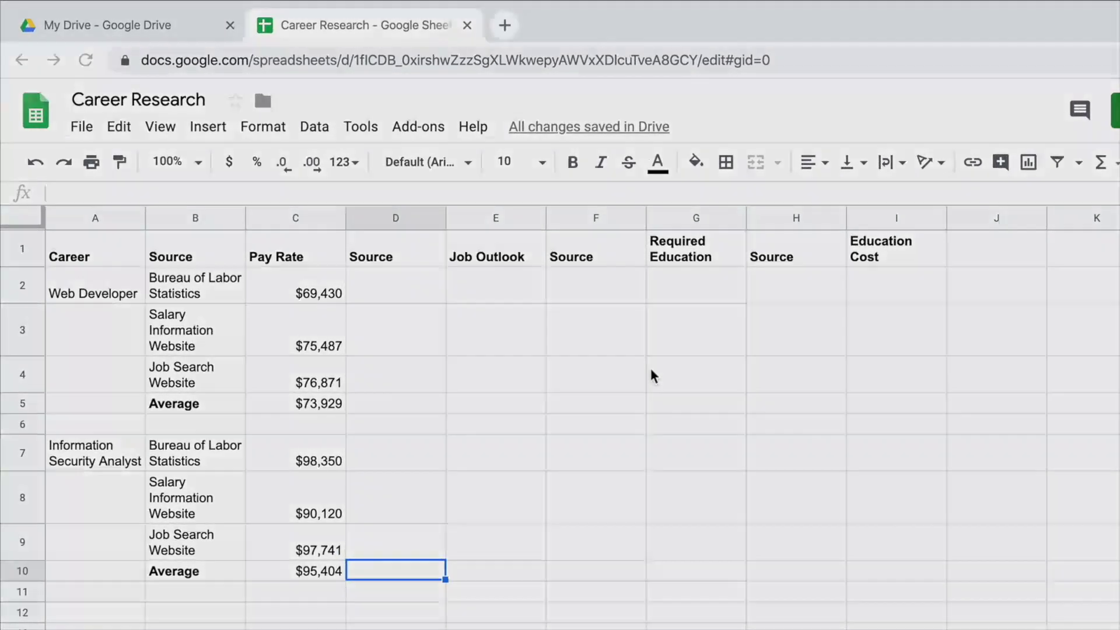
Step: Search 'job outlook web developer' in a new tab and open the BLS Web Developers page
left_click(505, 25)
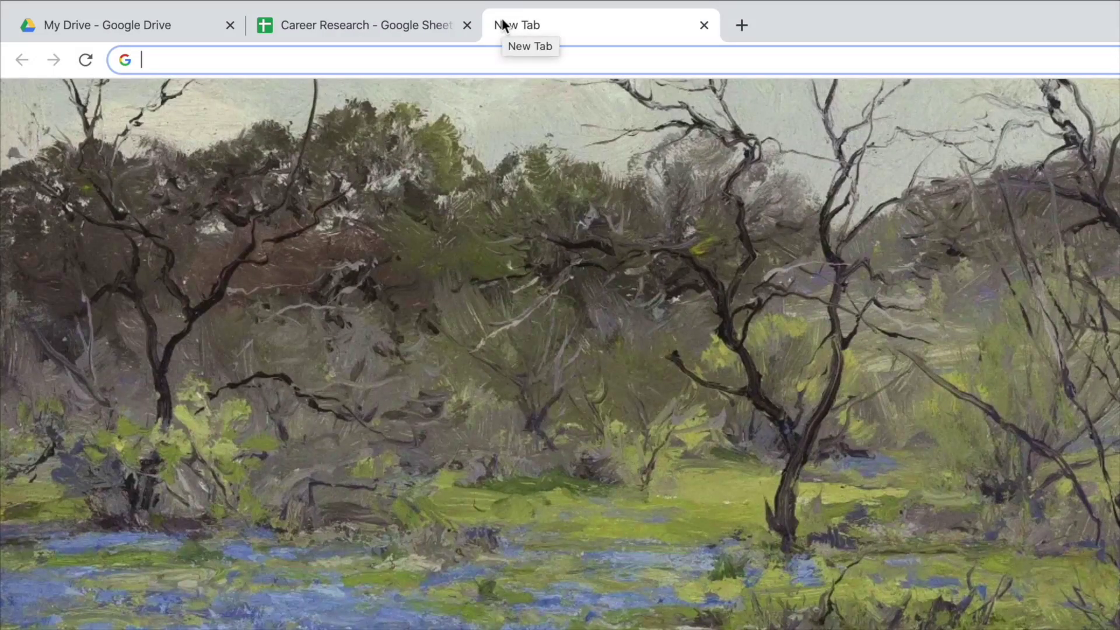
type("job outlook web ")
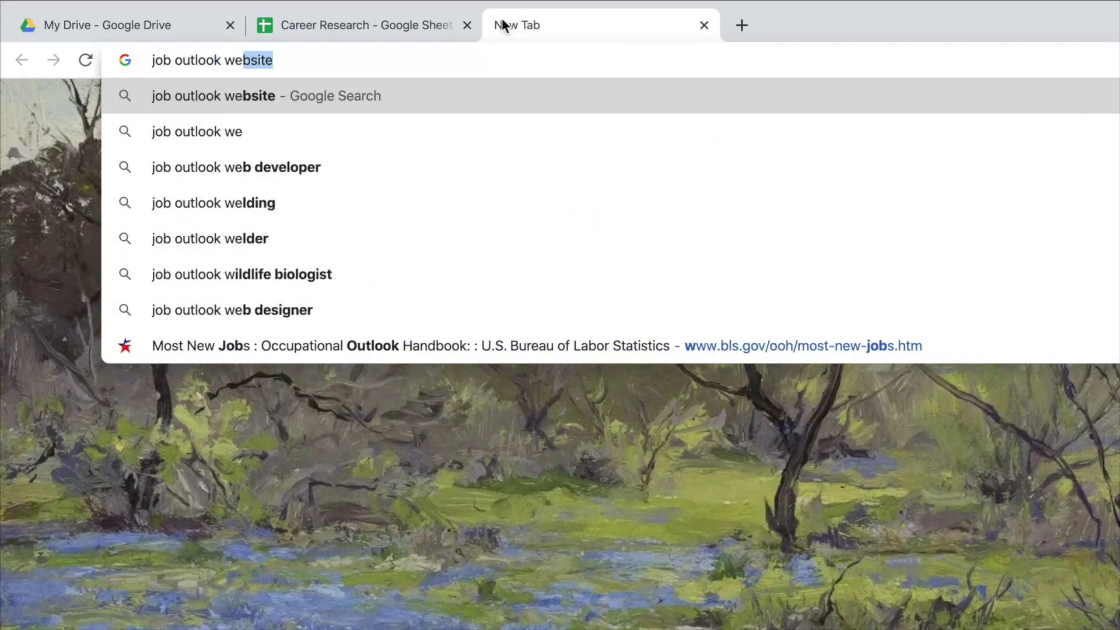
type("developer")
key("Return")
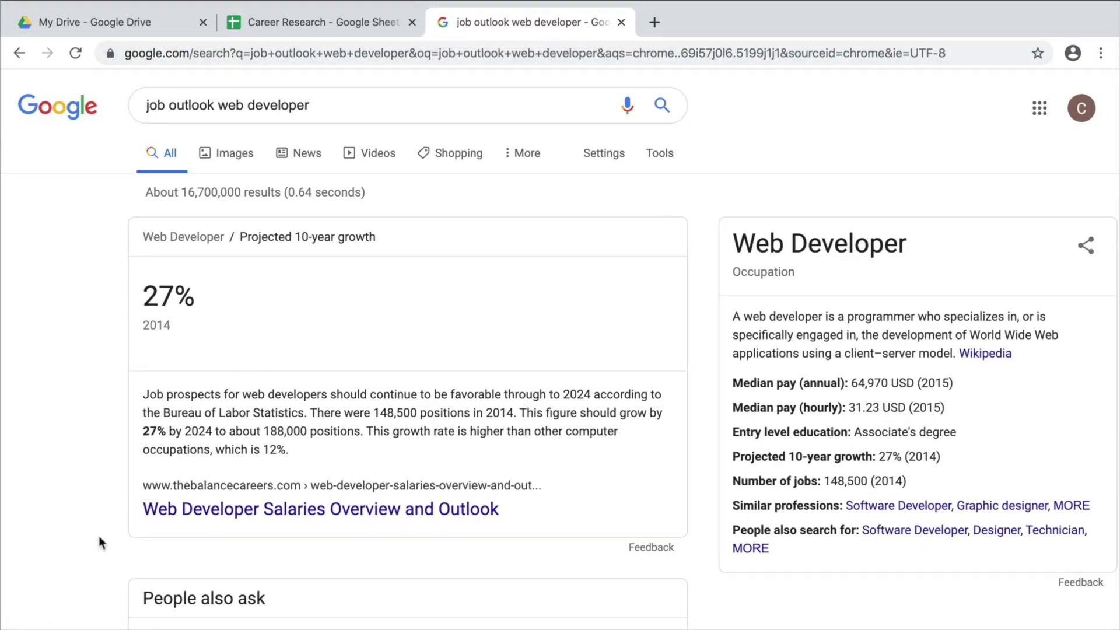
scroll(99, 535, "down", 1)
scroll(99, 537, "down", 6)
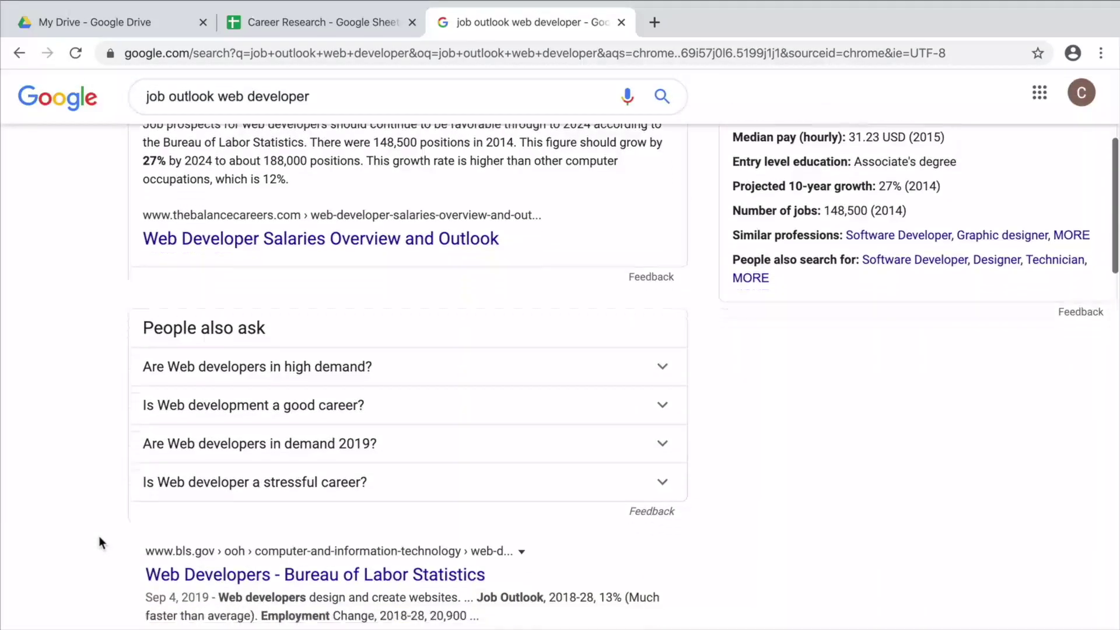
scroll(99, 535, "down", 2)
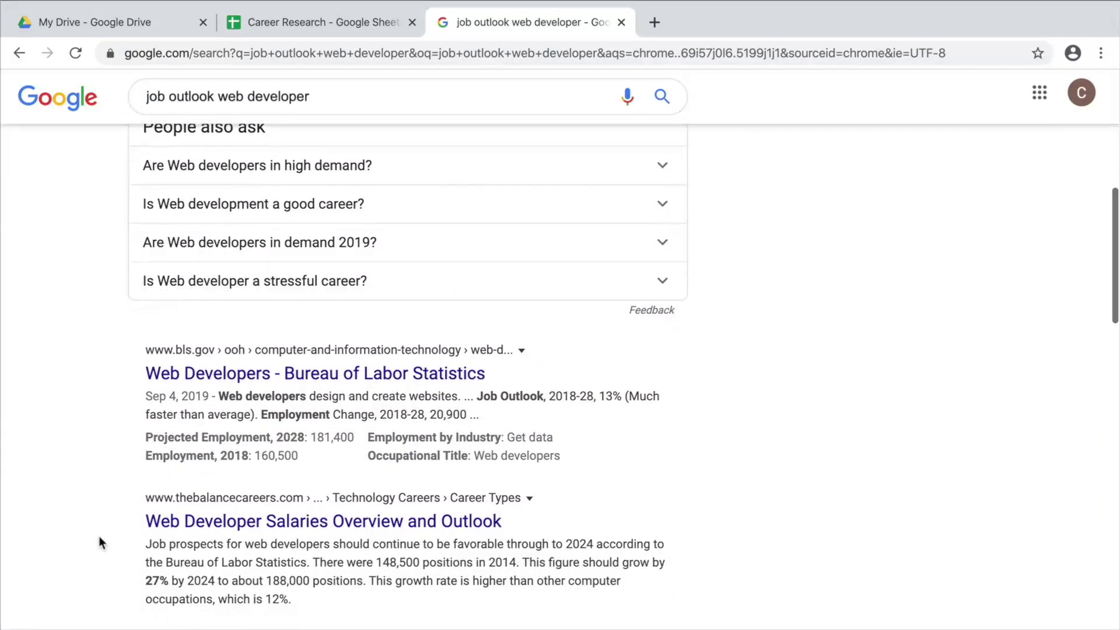
left_click(213, 365)
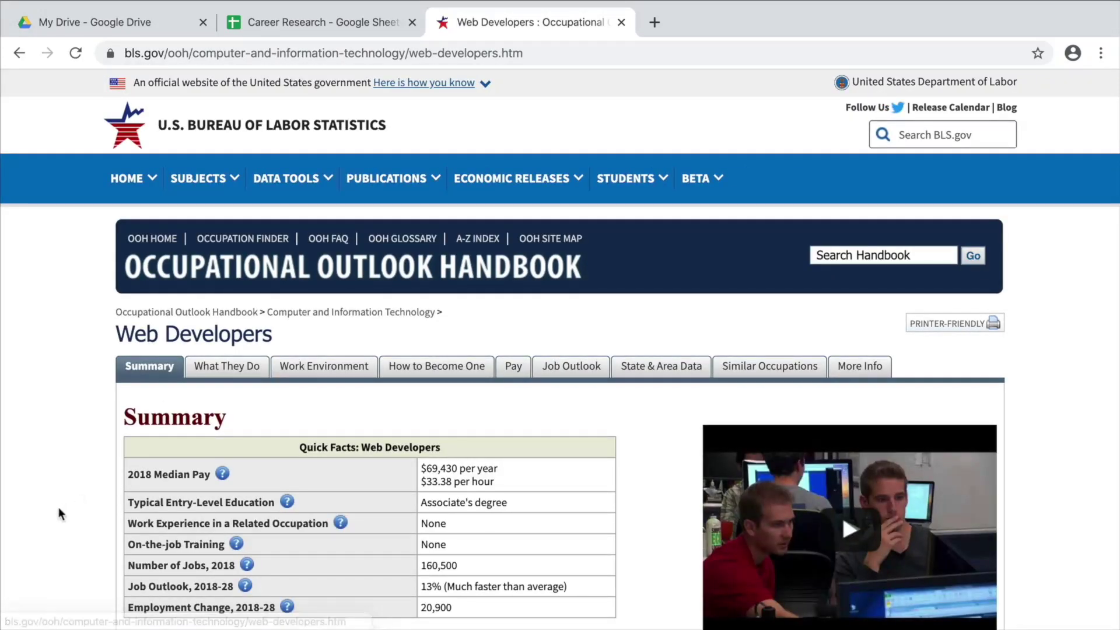
Step: Scroll the Web Developers Quick Facts table to read the 13% Job Outlook
scroll(56, 509, "down", 2)
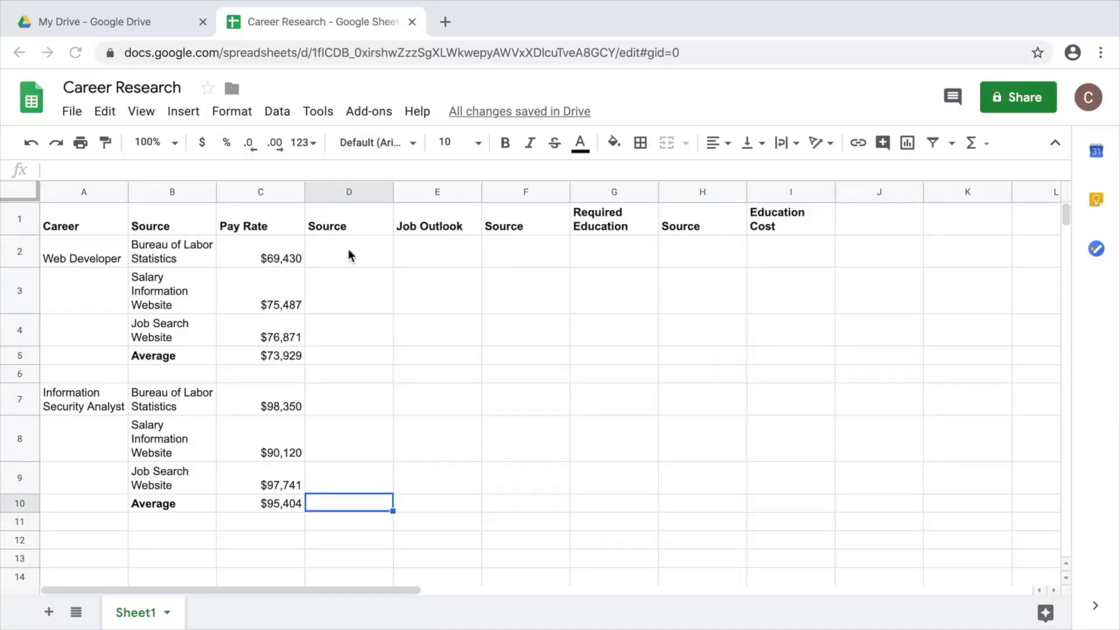
Step: Enter Web Developer sources Bureau of Labor Statistics at 15% and Job Search Website at 13%
left_click(348, 255)
type("B")
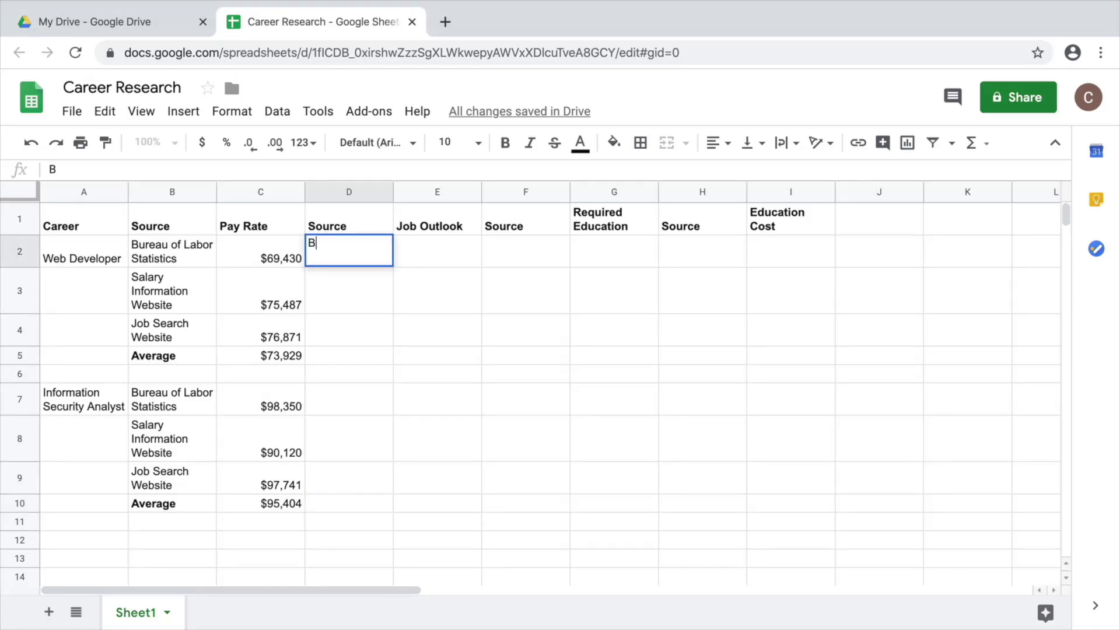
type("ureau of Labor Statistics")
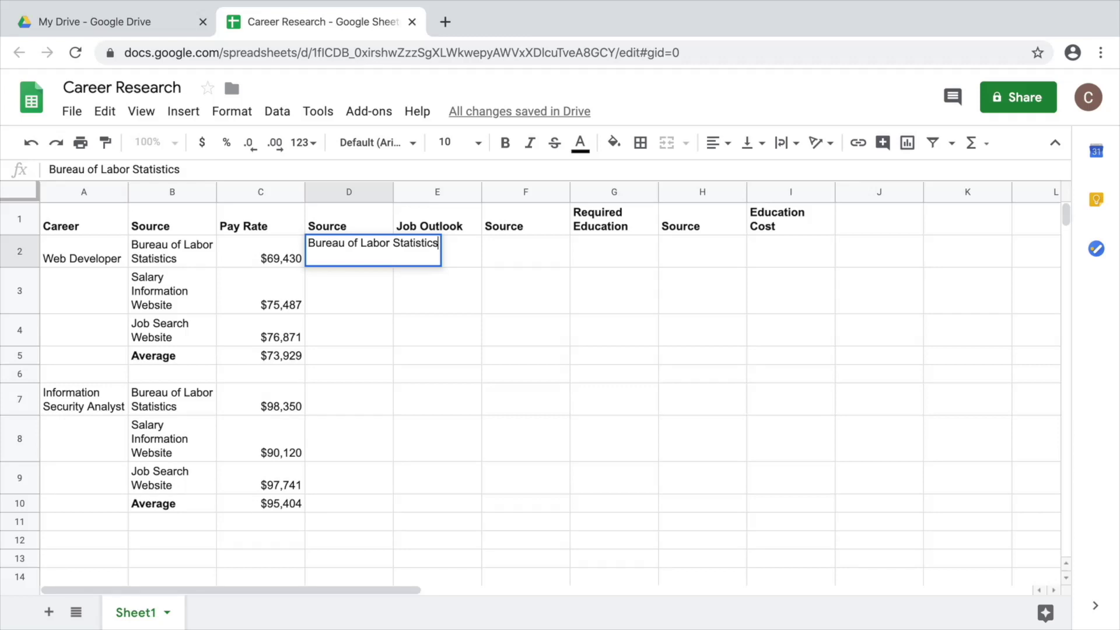
key("Tab")
type("15")
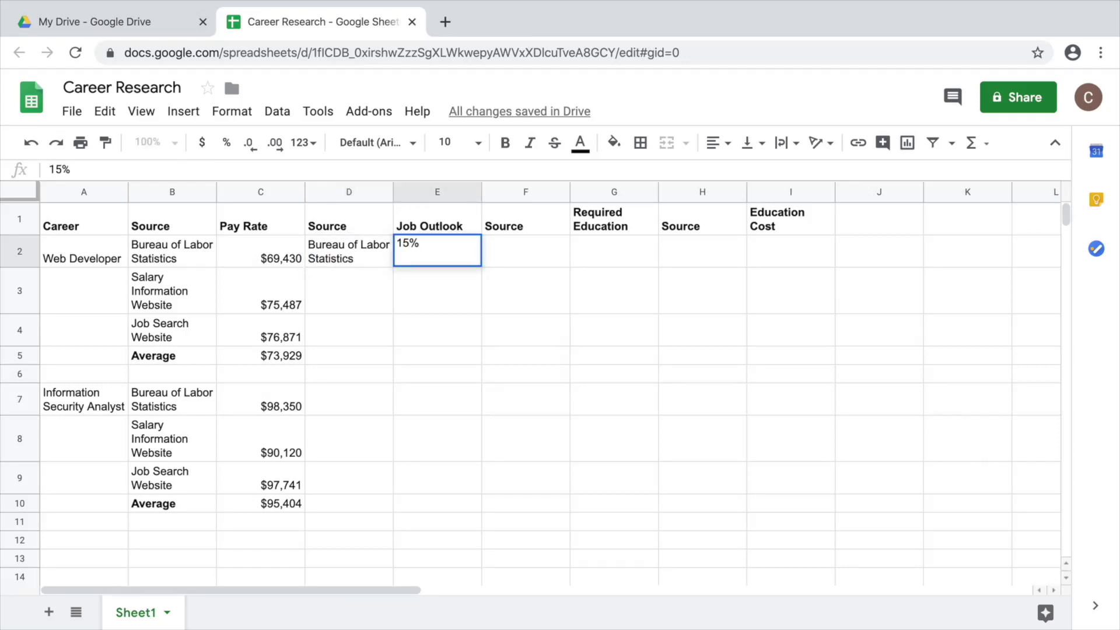
left_click(329, 303)
type("Job Search Website")
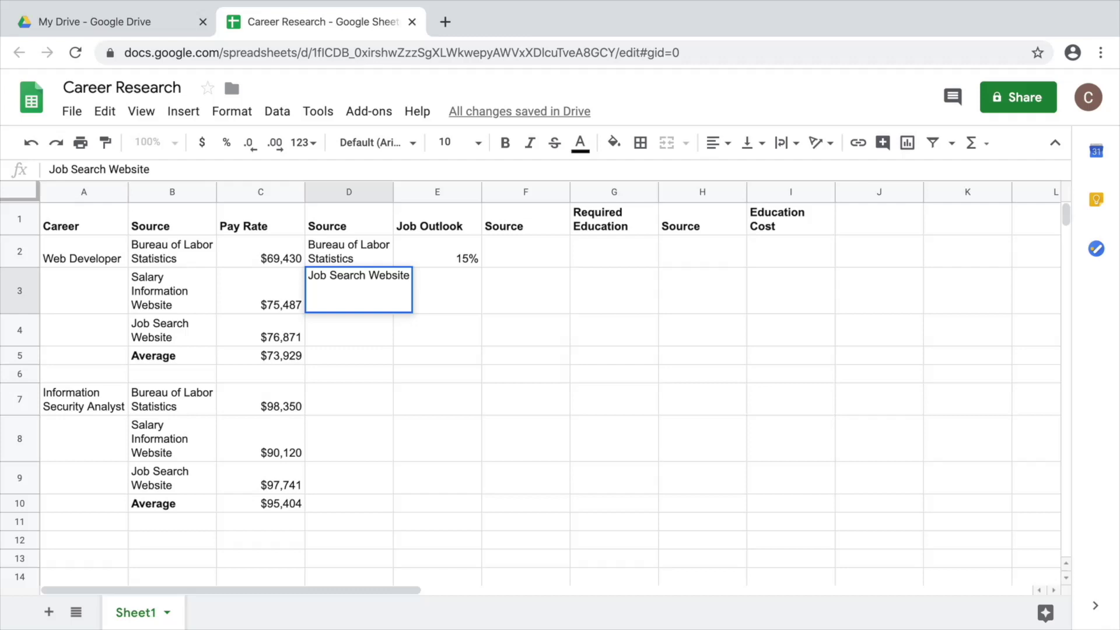
key("Tab")
type("13")
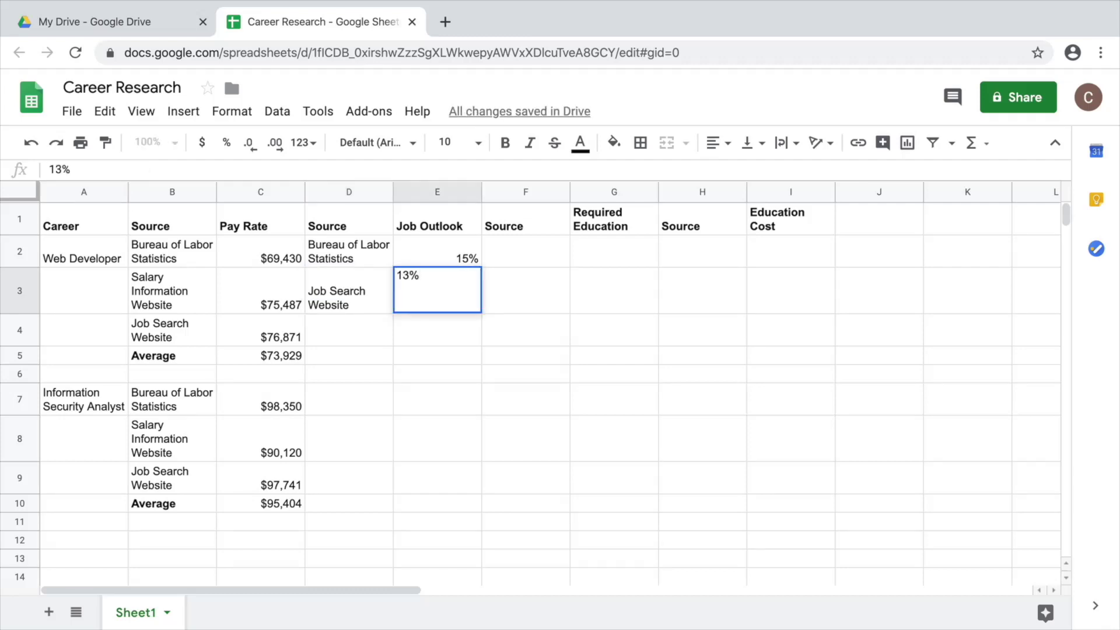
Step: Add University Website at 12% and type the Average label in D5
left_click(341, 333)
type("University Website")
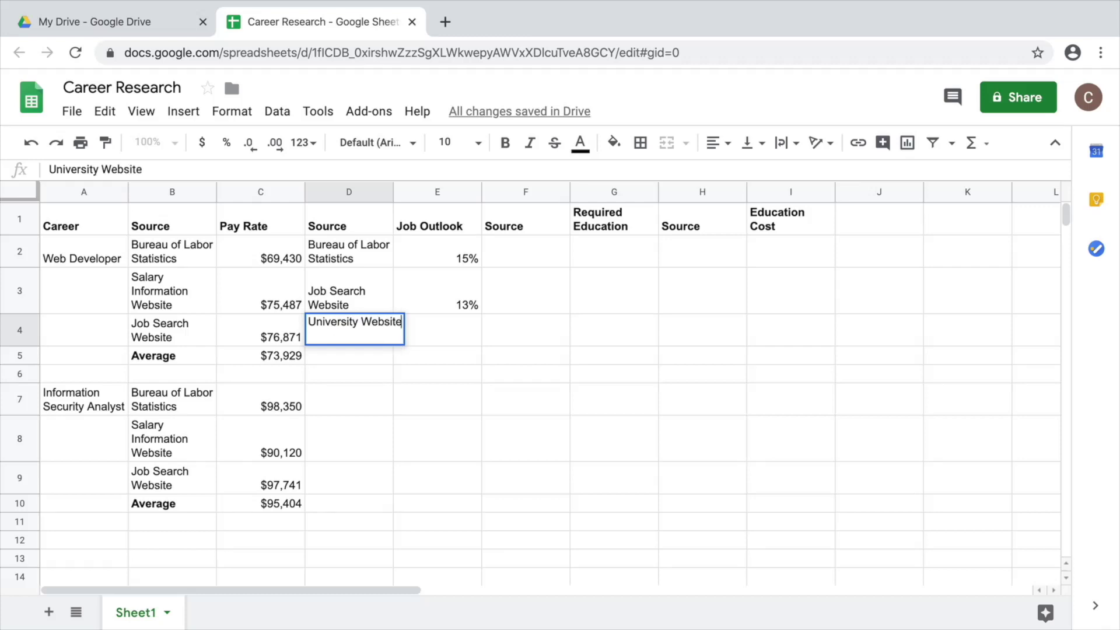
key("Tab")
type("12")
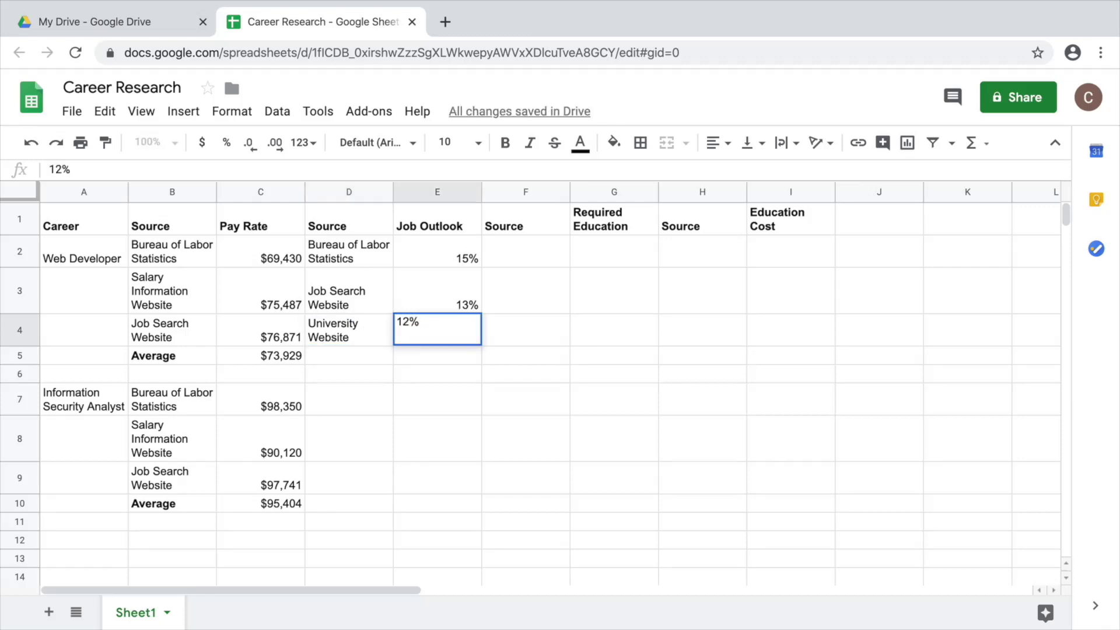
key("Return")
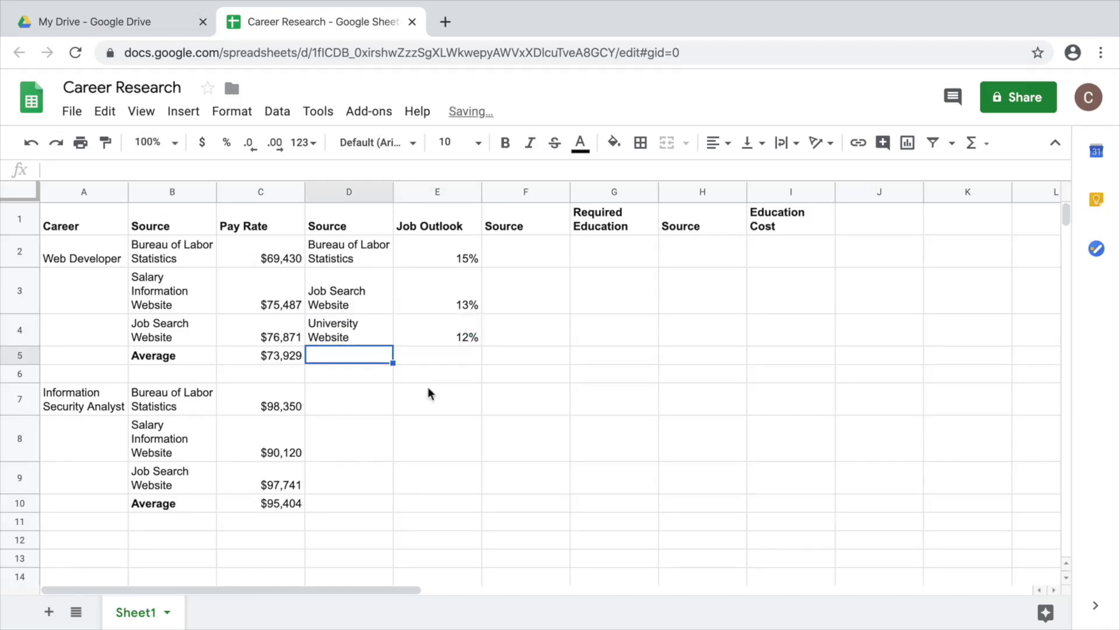
type("A")
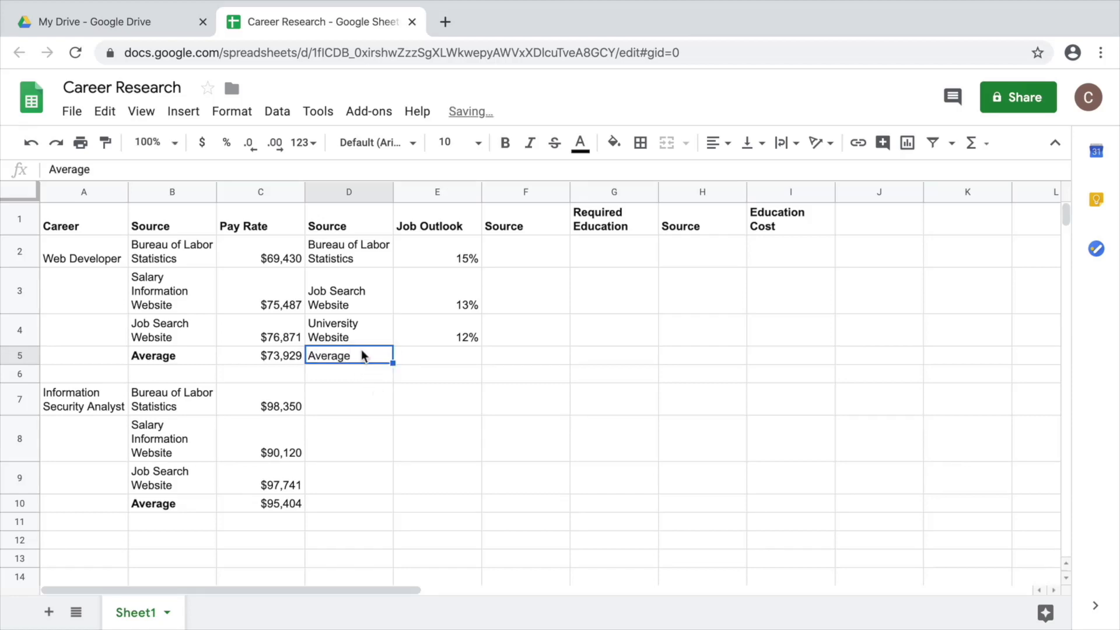
type("verage")
Step: Bold the D5 Average label and paste C5's AVERAGE formula into E5 as formula only, giving 13%
left_click(503, 143)
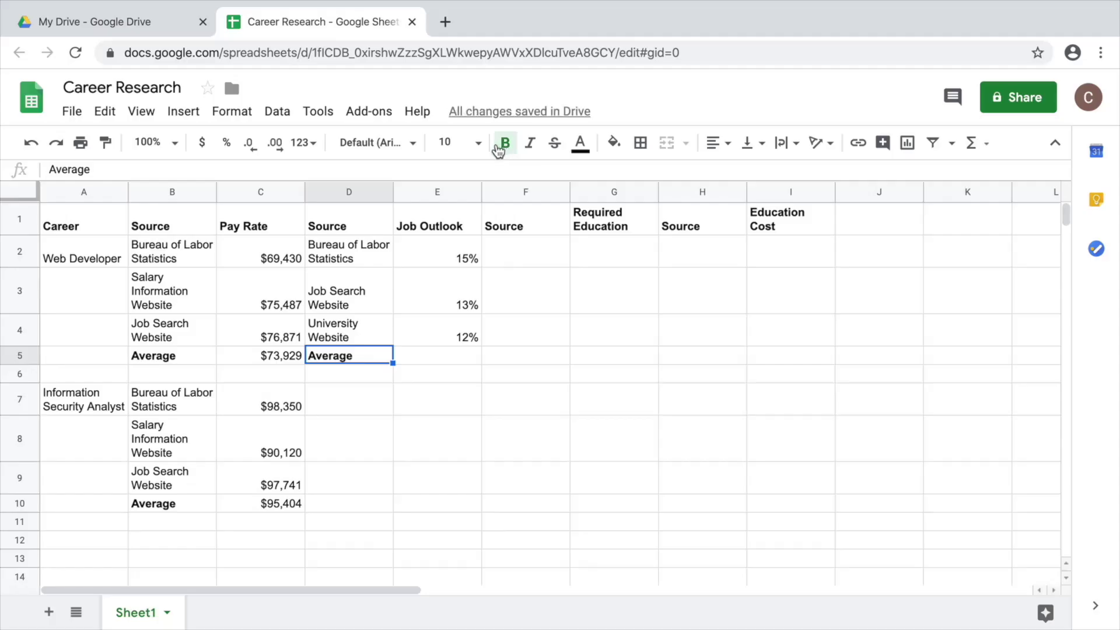
left_click(280, 357)
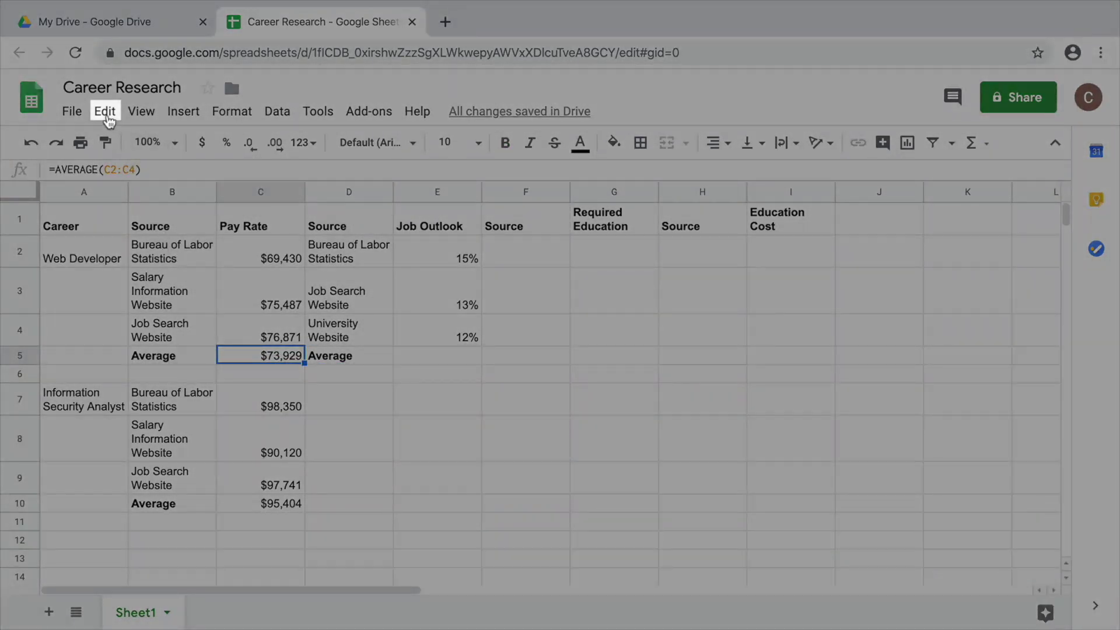
left_click(105, 112)
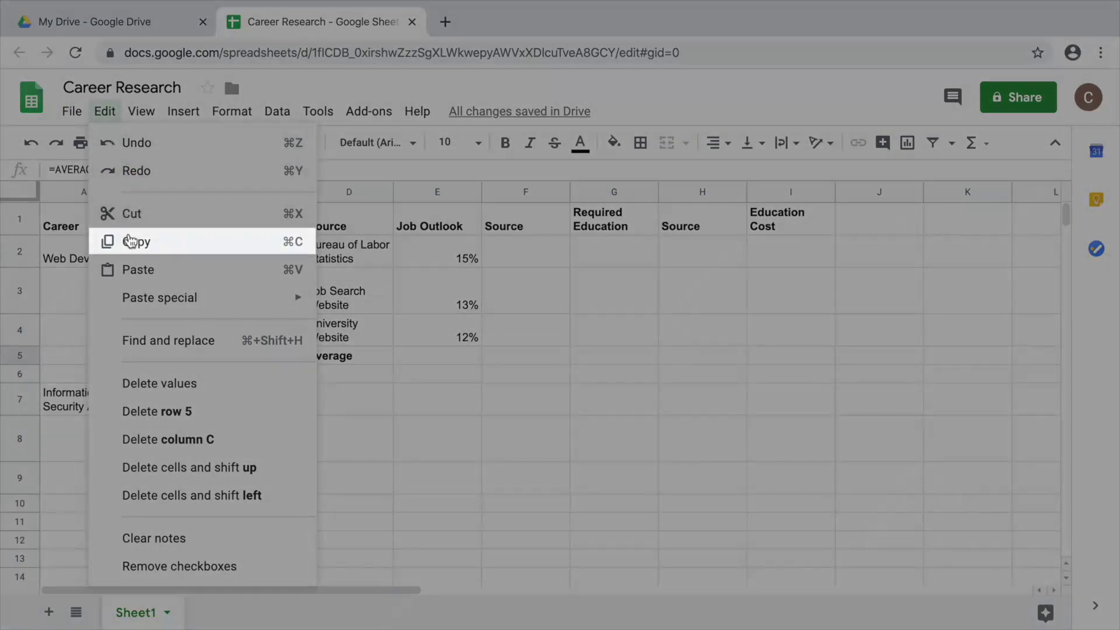
left_click(130, 242)
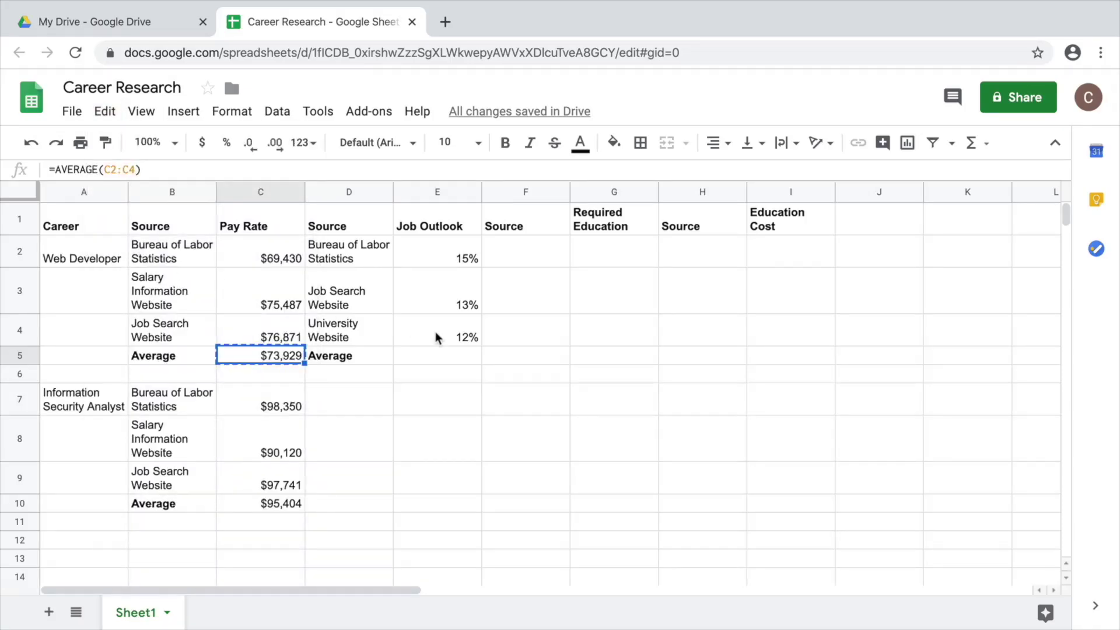
left_click(454, 358)
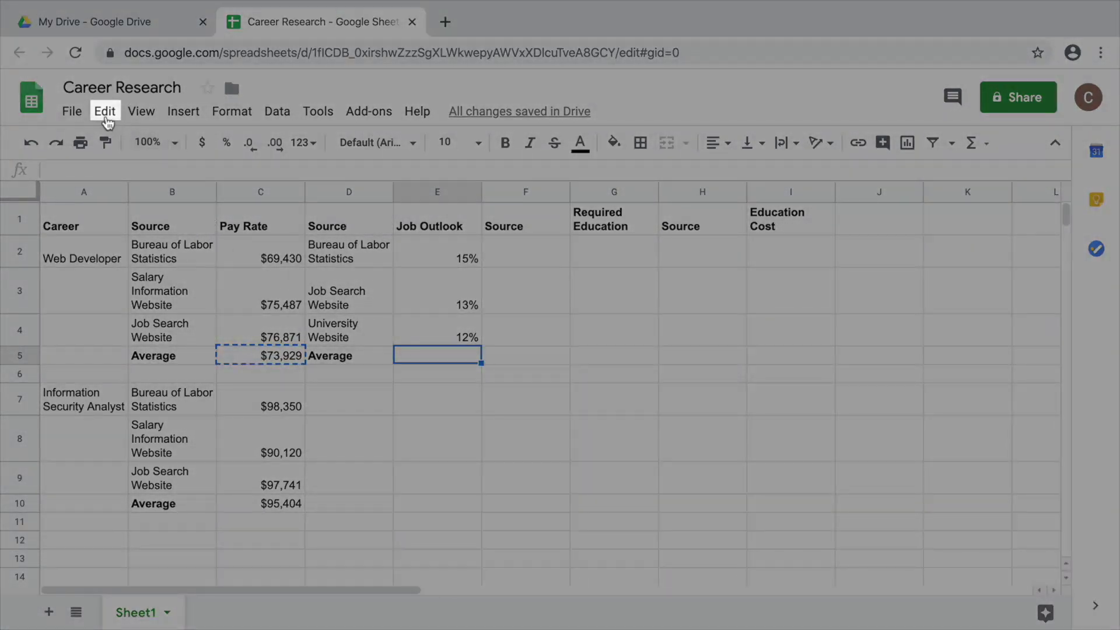
left_click(105, 114)
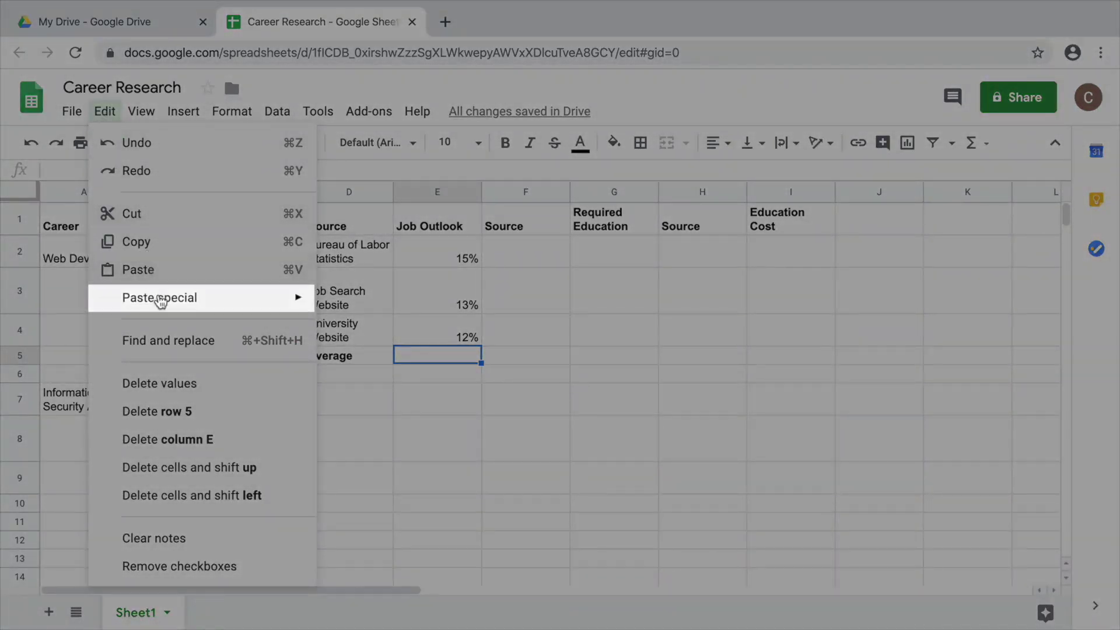
mouse_move(160, 301)
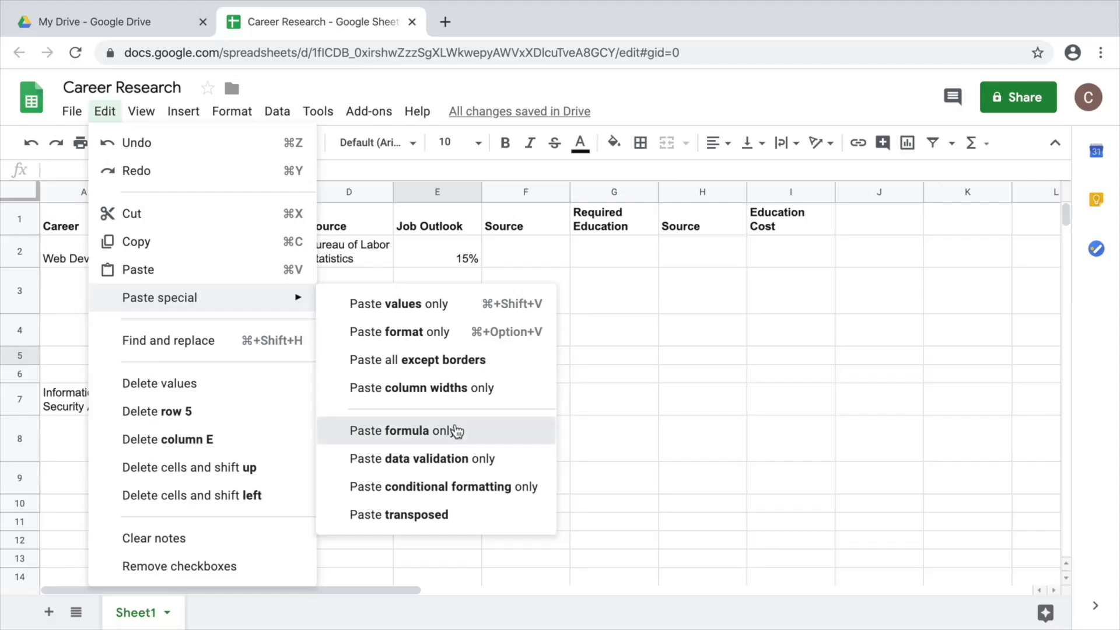
left_click(458, 430)
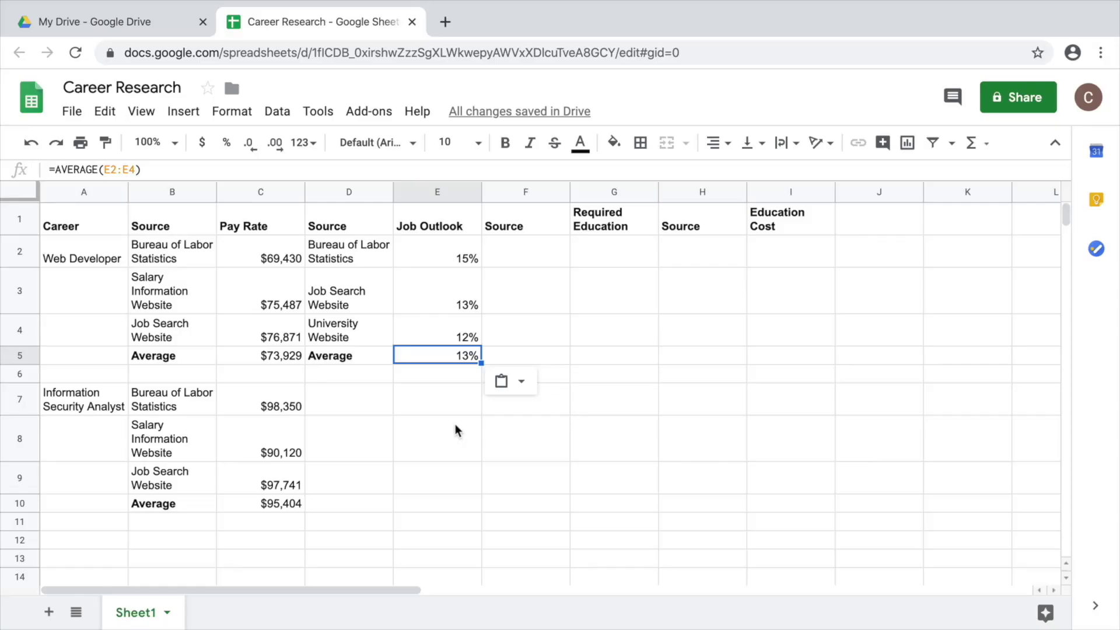
Step: Enter analyst sources Bureau of Labor Statistics at 28% and Career Development Website at 25%
left_click(341, 400)
type("Bureau of Labor Statistics")
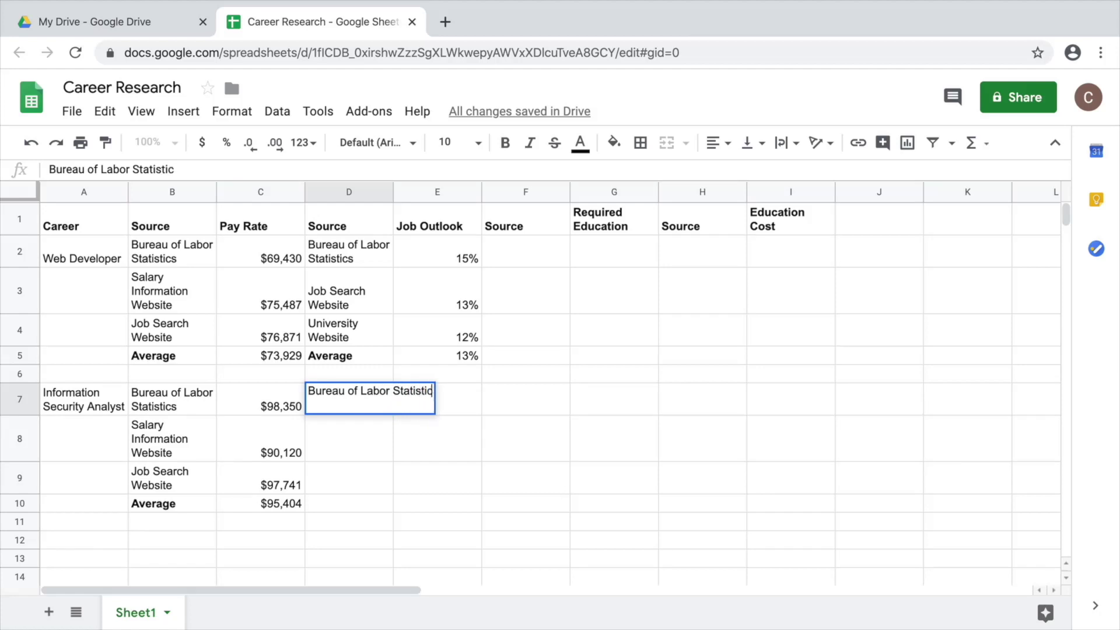
key("Tab")
type("28%")
key("Return")
type("Career ")
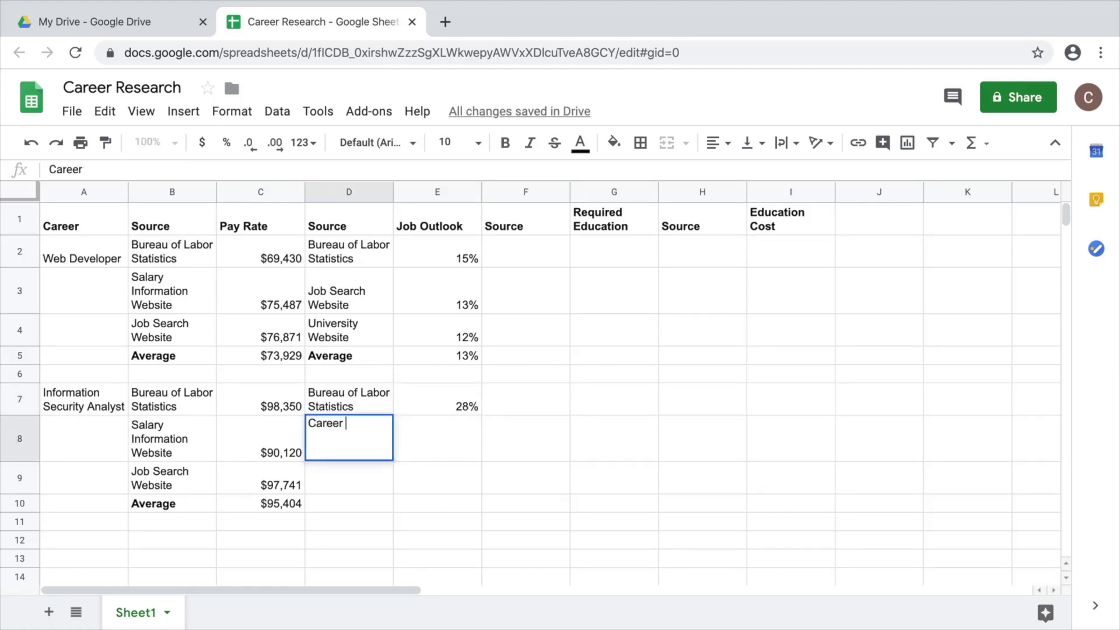
type("Development Website")
key("Tab")
type("25%")
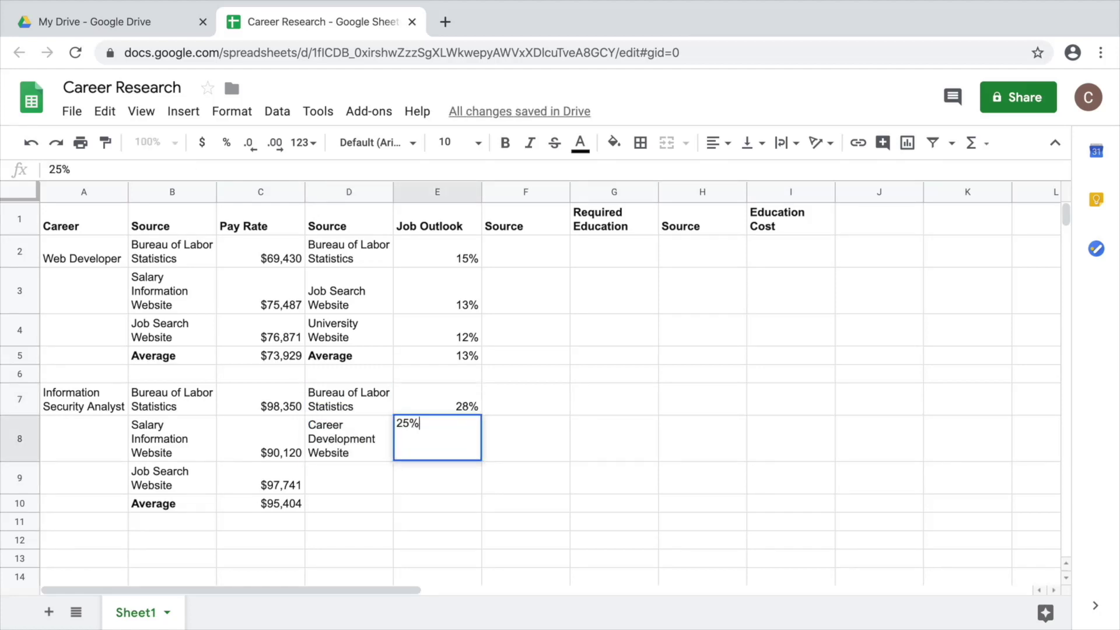
key("Return")
Step: Add National News Publication at 27% and the Average label in D10
type("National News Publication")
key("Tab")
type("2")
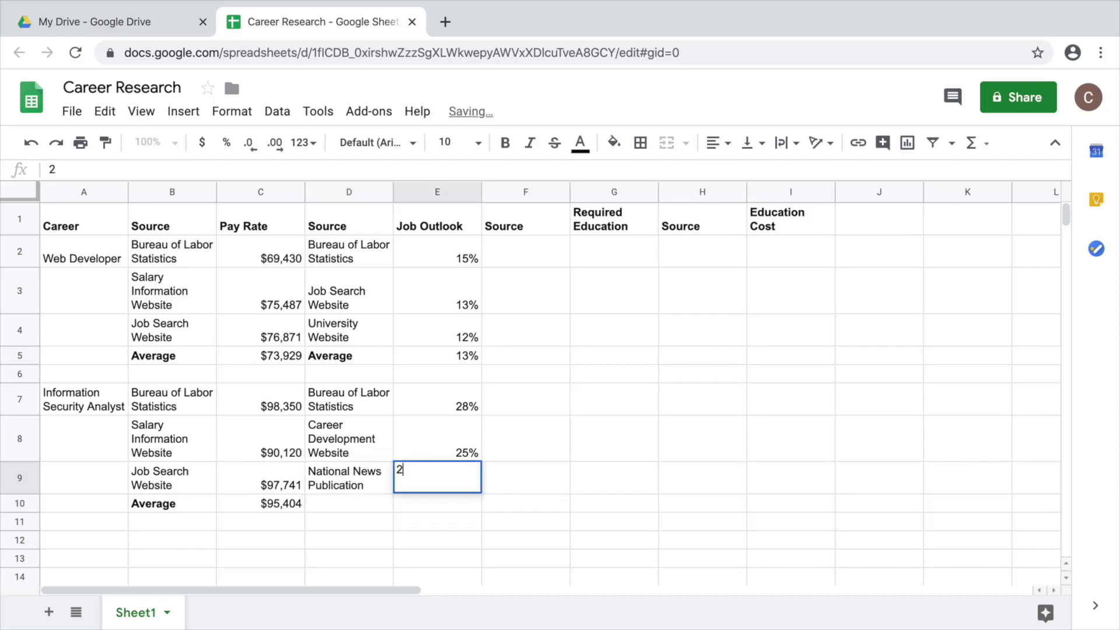
type("7%")
key("Return")
type("Average")
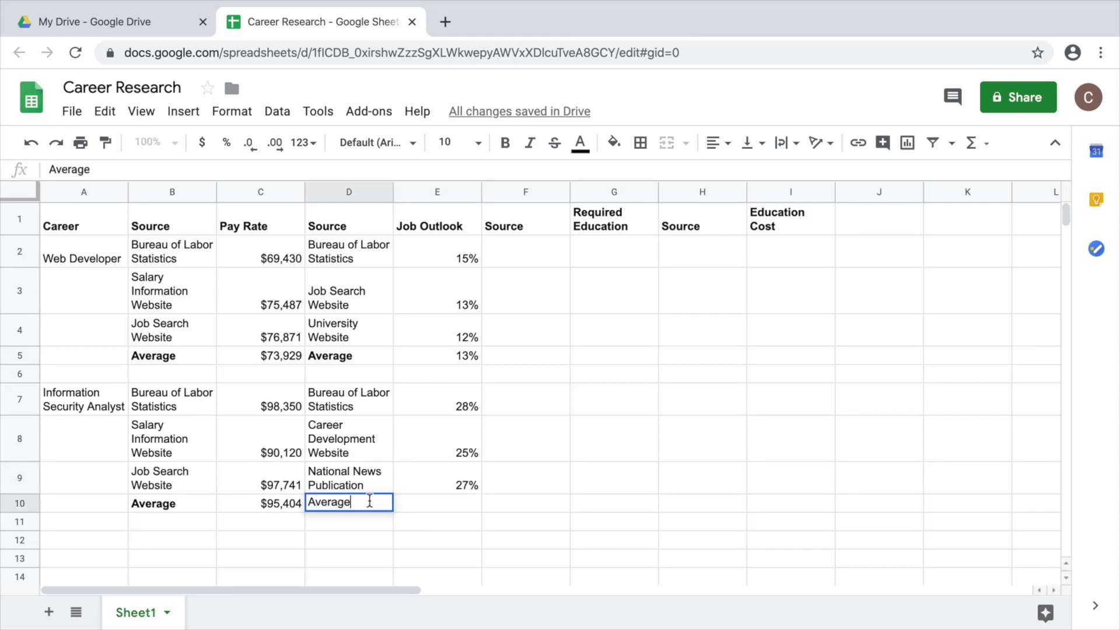
left_click(337, 511)
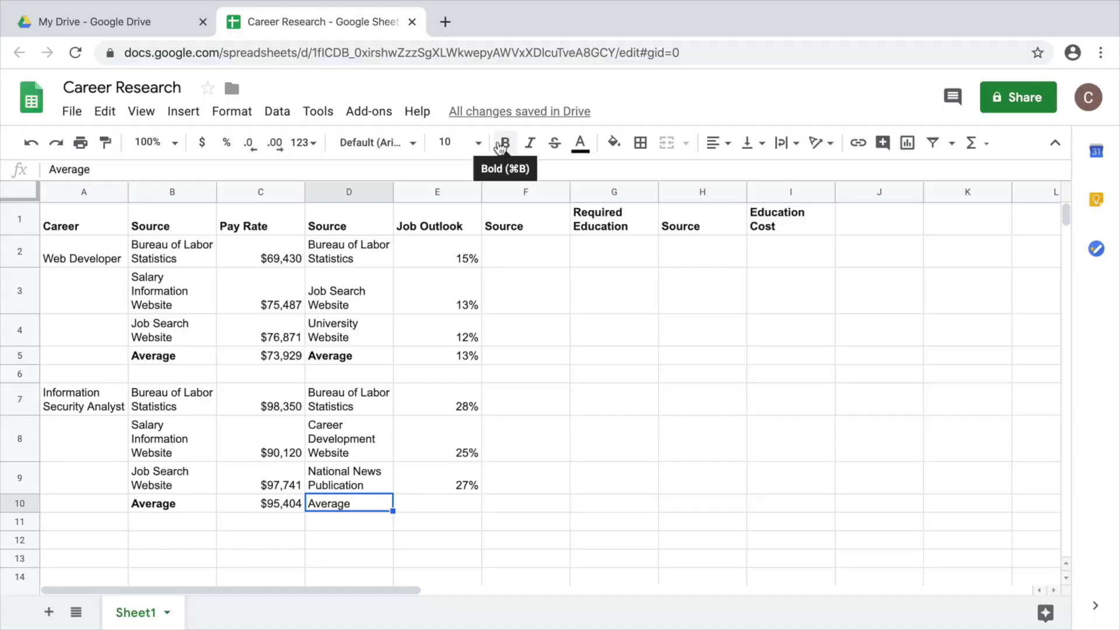
Step: Bold the D10 Average label and copy E5's average formula into E10, showing 27%
left_click(502, 143)
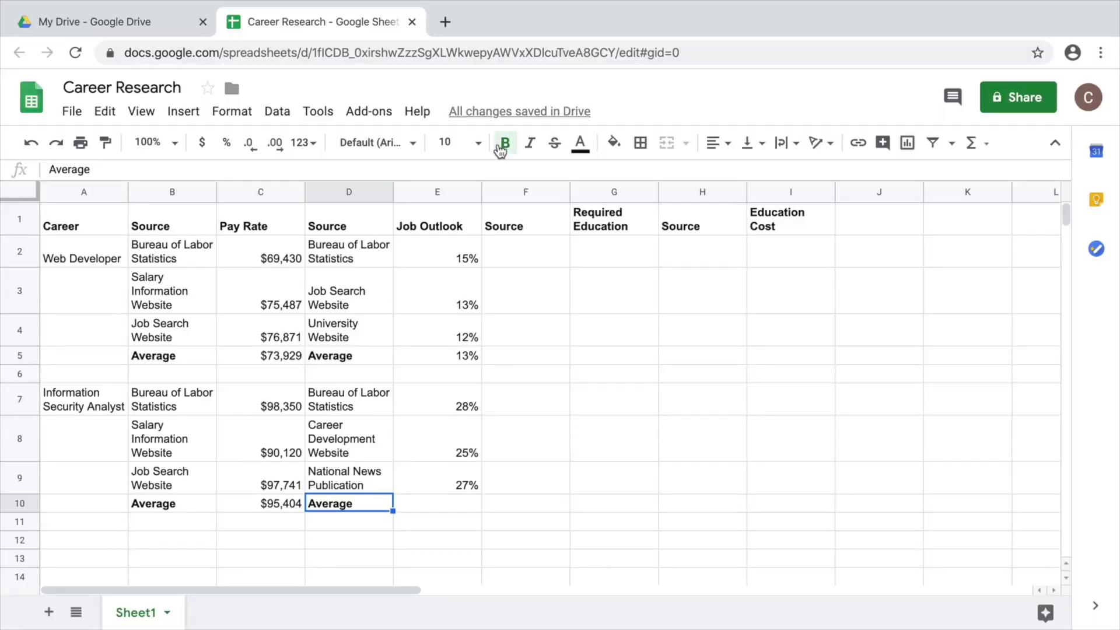
left_click(443, 358)
key("super+c")
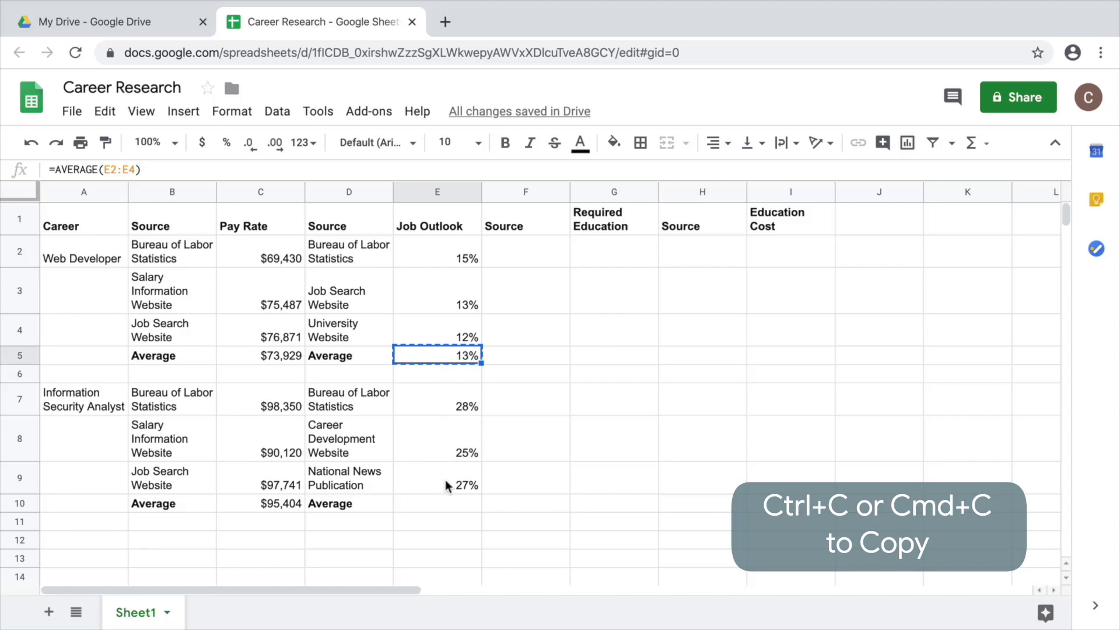
left_click(445, 503)
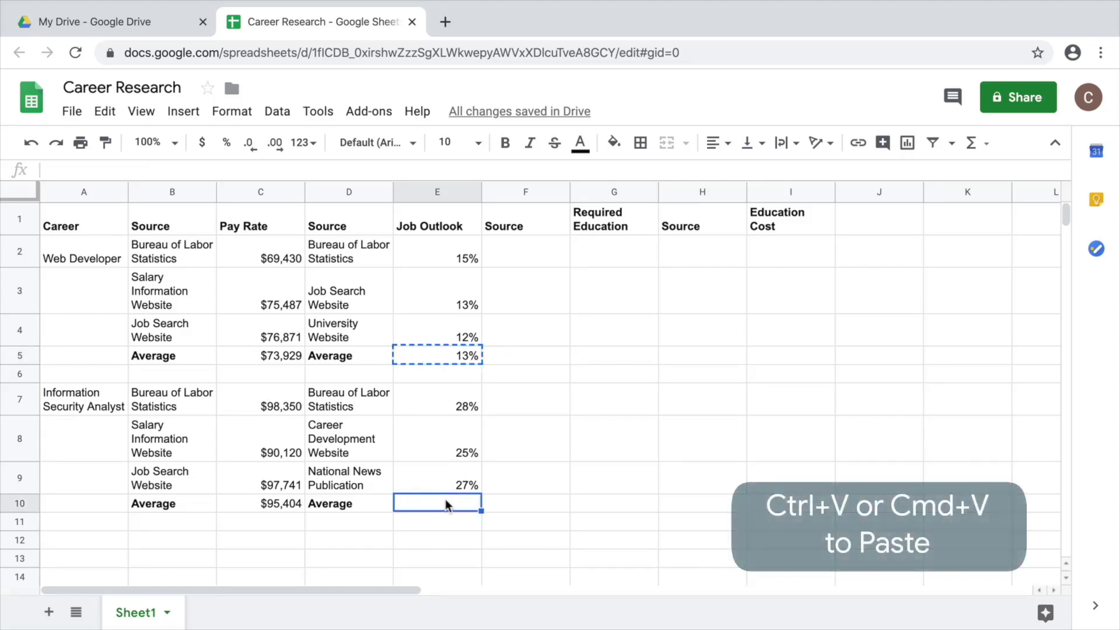
key("super+v")
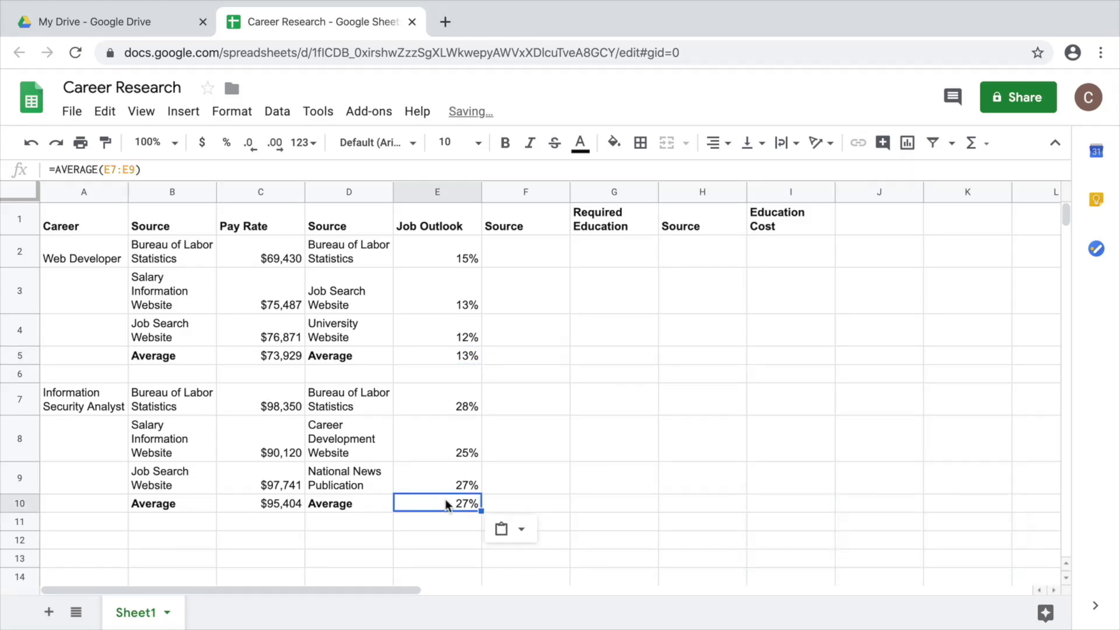